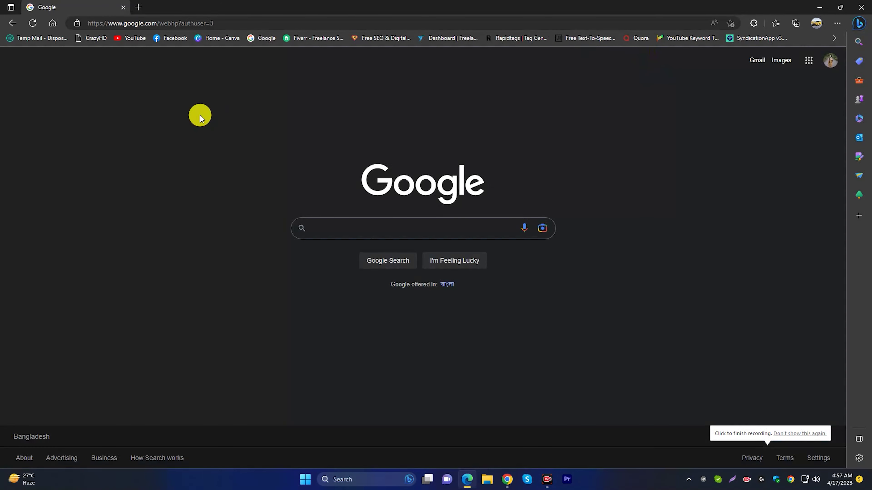
# - Search Google for 'gimp download' using the suggested query
pyautogui.click(340, 228)
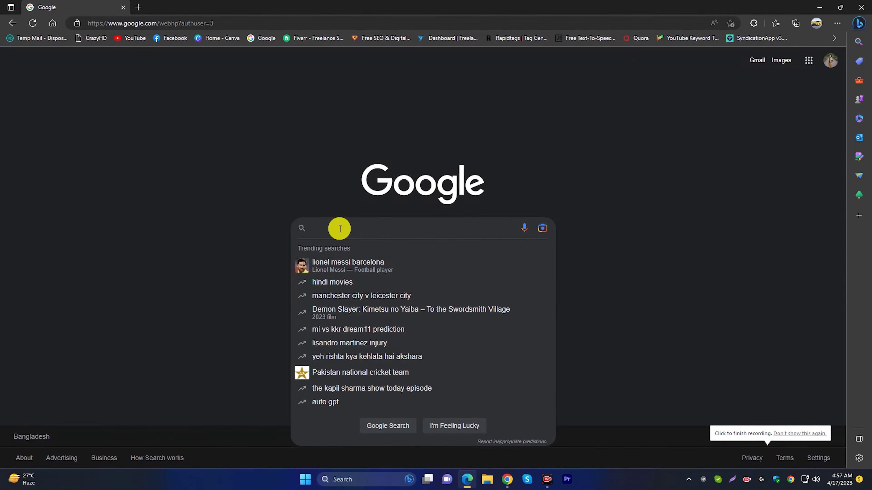
pyautogui.write('gimp')
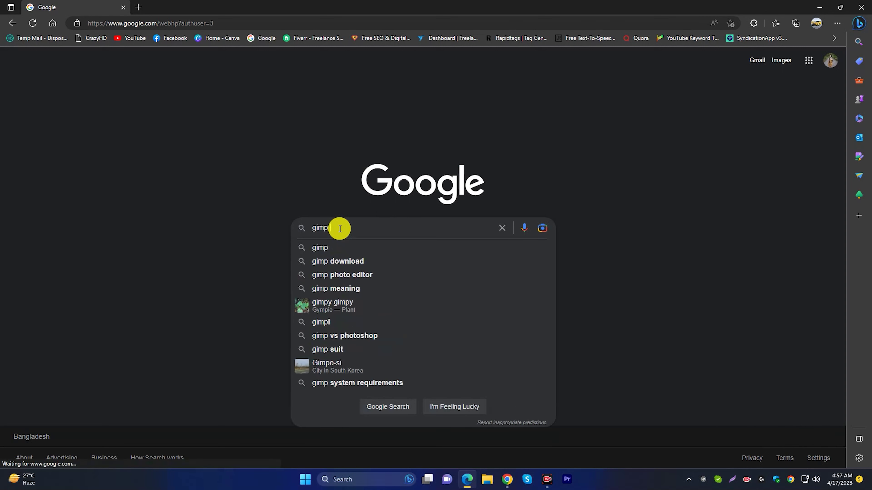
pyautogui.write(' don')
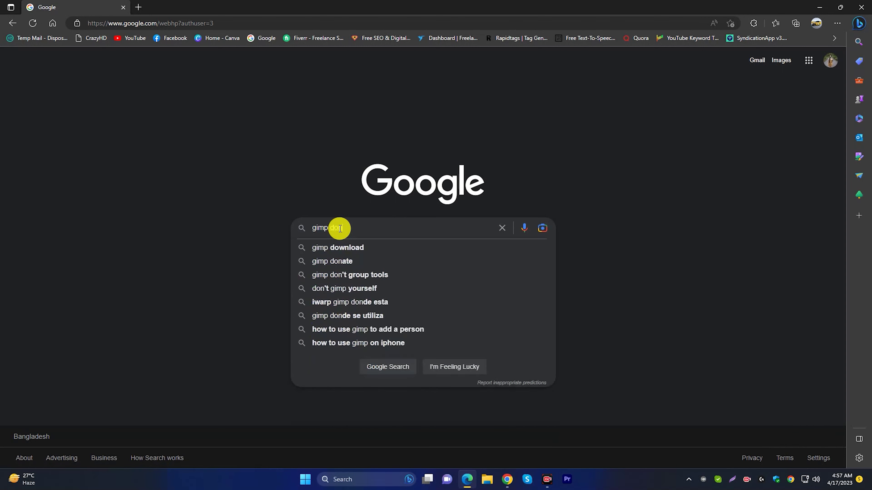
pyautogui.click(366, 248)
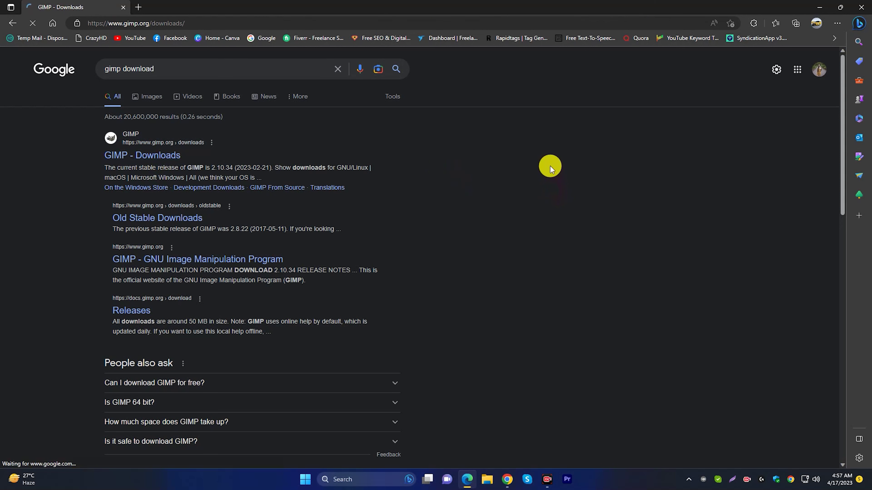
# - Download the GIMP 2.10.34 Windows installer from the gimp.org Downloads page
pyautogui.scroll(-2, 635, 181)
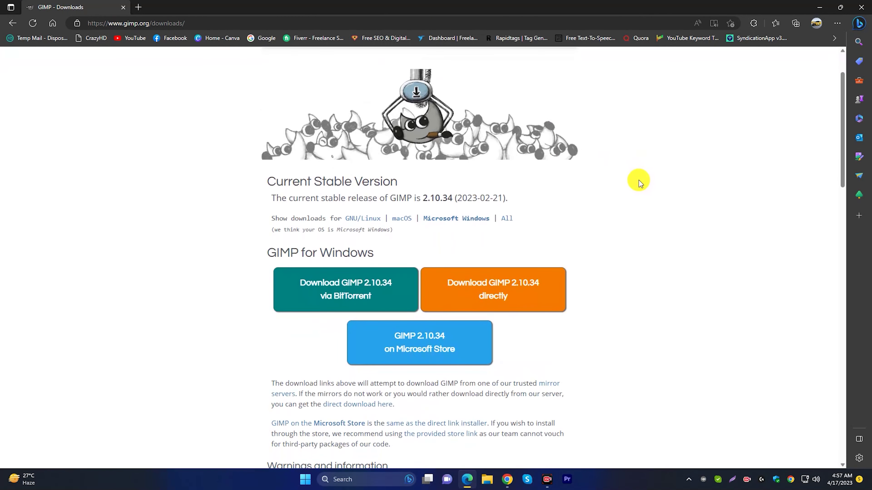
pyautogui.scroll(-2, 627, 181)
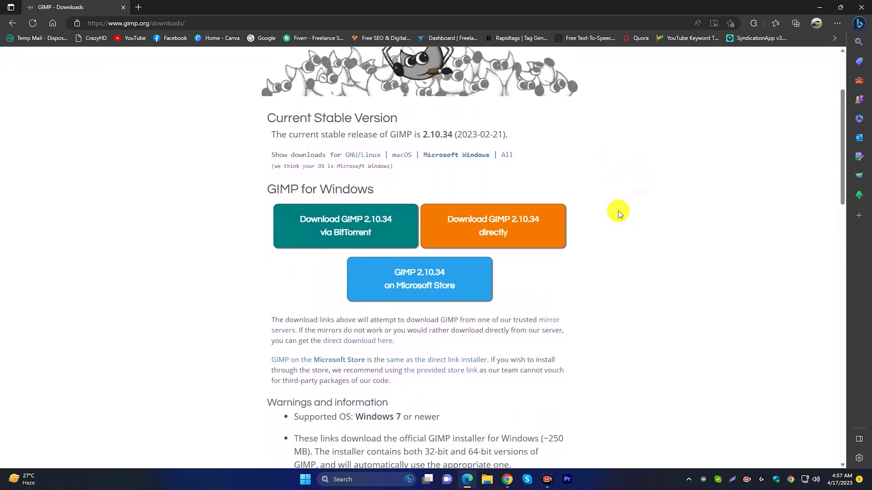
pyautogui.scroll(2, 611, 202)
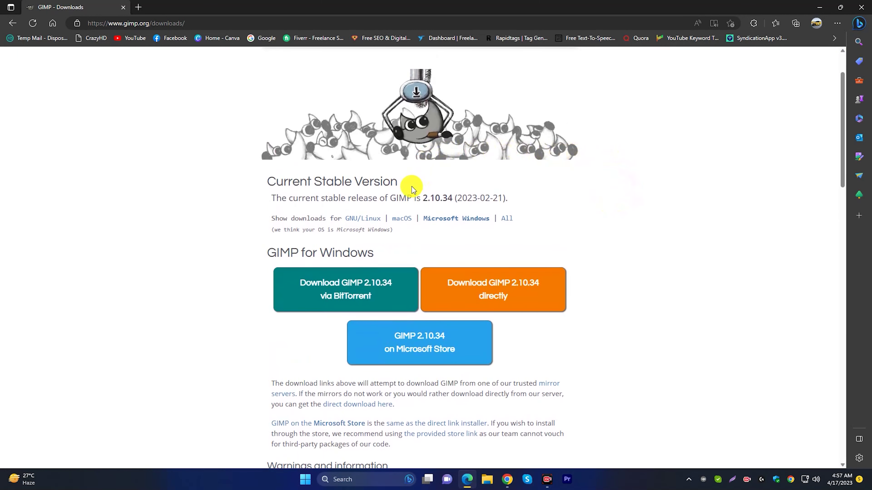
pyautogui.scroll(-2, 515, 261)
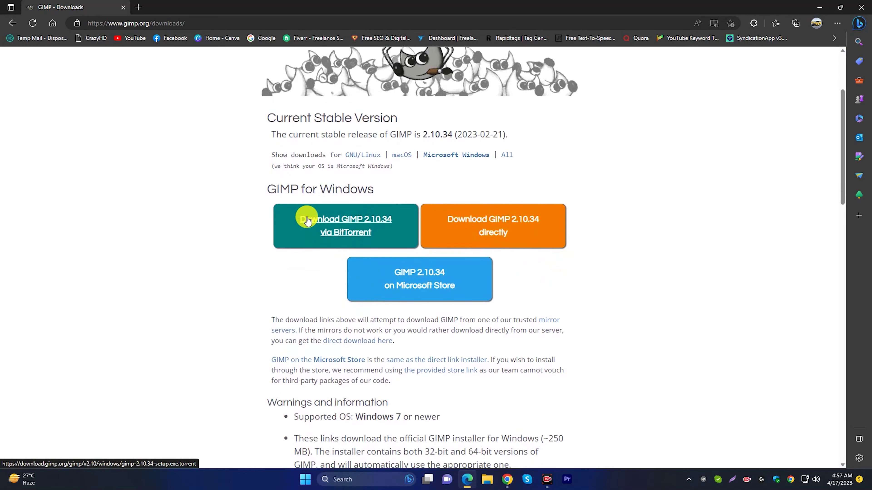
pyautogui.click(493, 223)
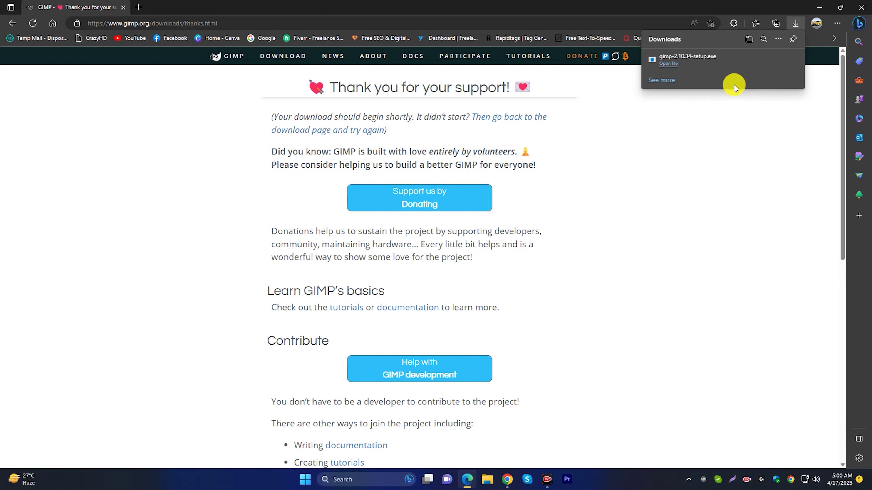
pyautogui.moveTo(688, 61)
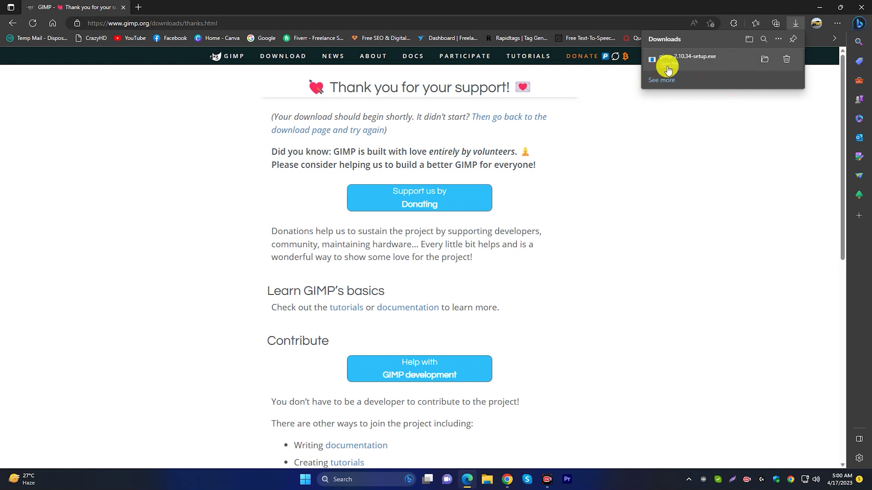
# - Run gimp-2.10.34-setup from the Downloads folder in File Explorer
pyautogui.click(487, 479)
pyautogui.click(38, 116)
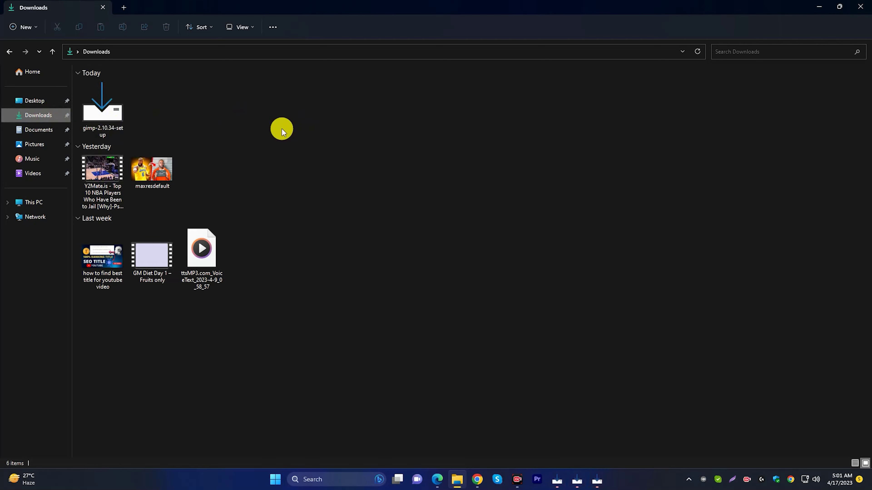
pyautogui.doubleClick(117, 130)
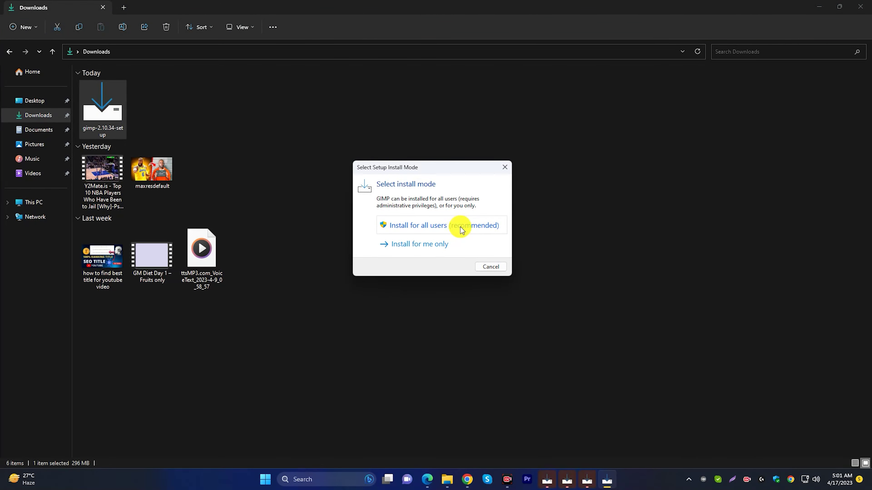
# - Install GIMP for the current user with default language and settings, dismissing the extra prompt
pyautogui.click(427, 248)
pyautogui.click(449, 263)
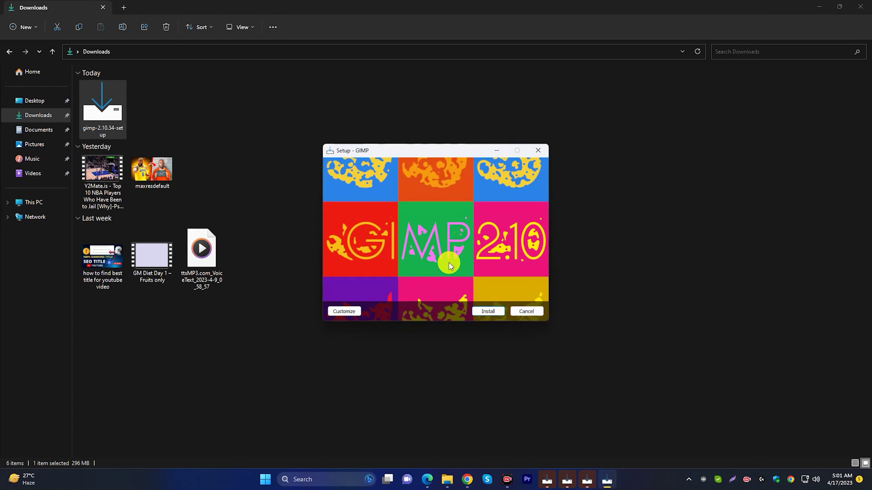
pyautogui.click(487, 311)
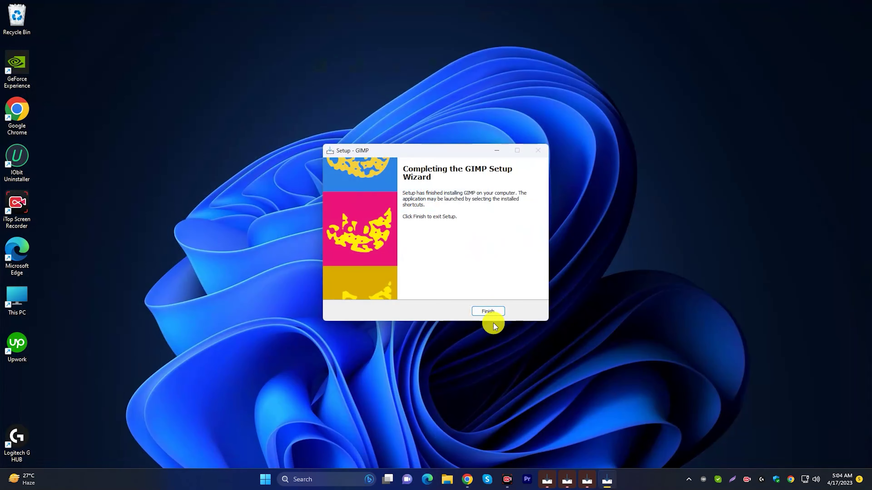
pyautogui.click(492, 314)
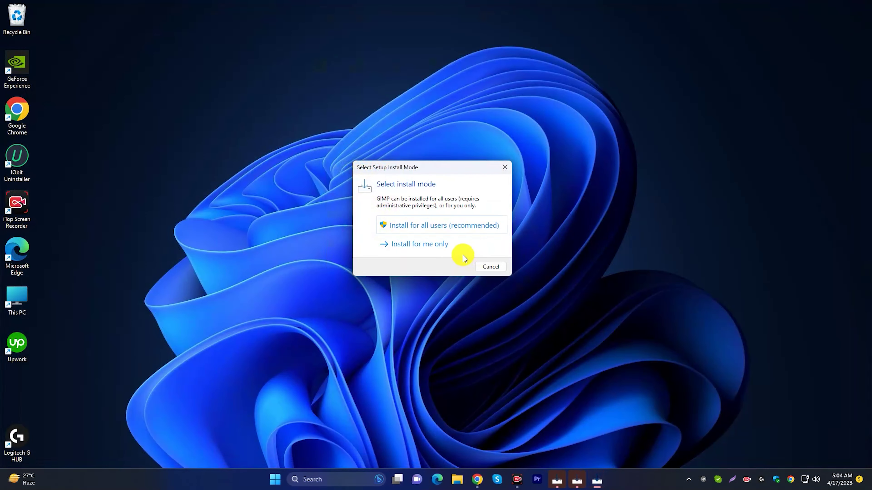
pyautogui.click(505, 167)
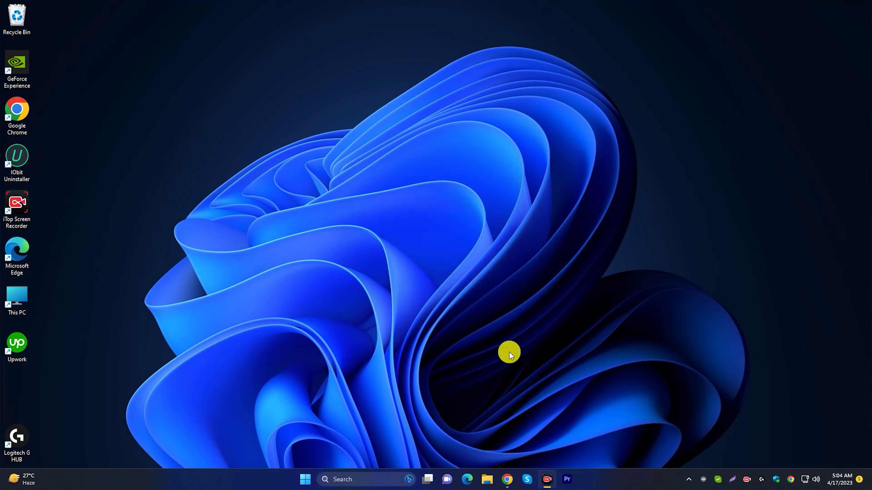
# - Refresh the Windows desktop from its context menu
pyautogui.rightClick(333, 204)
pyautogui.click(311, 206)
pyautogui.rightClick(240, 181)
pyautogui.click(279, 216)
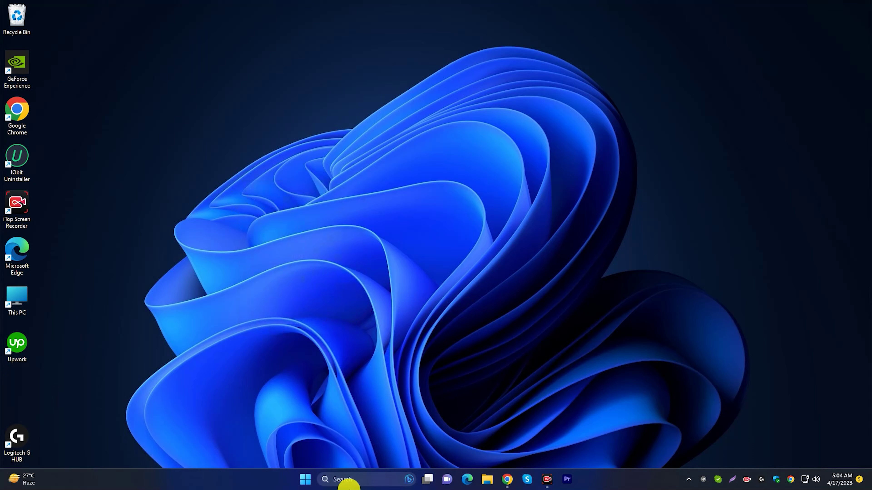
# - Search the Start menu's app list for 'gim' and launch GIMP 2.10.34
pyautogui.click(305, 479)
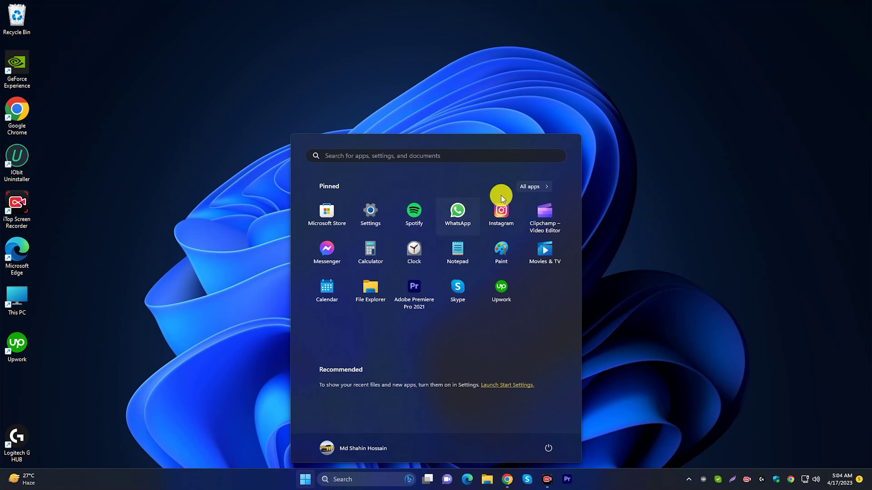
pyautogui.click(529, 187)
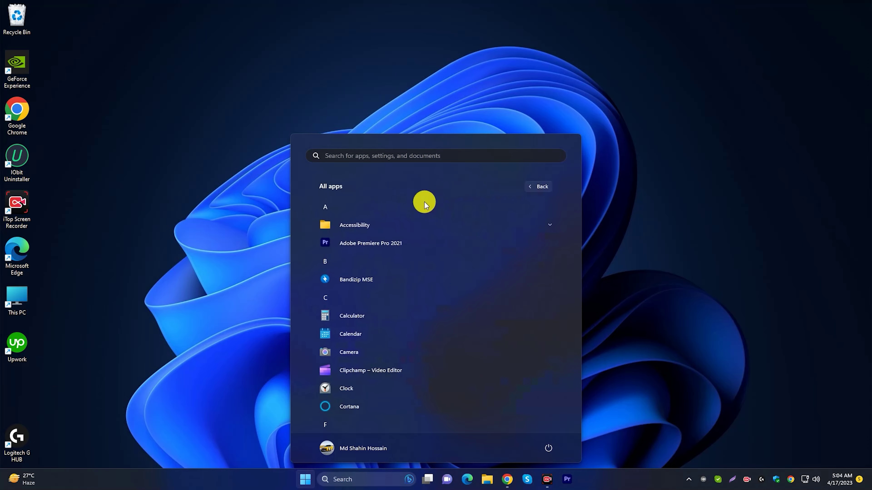
pyautogui.click(376, 156)
pyautogui.write('g')
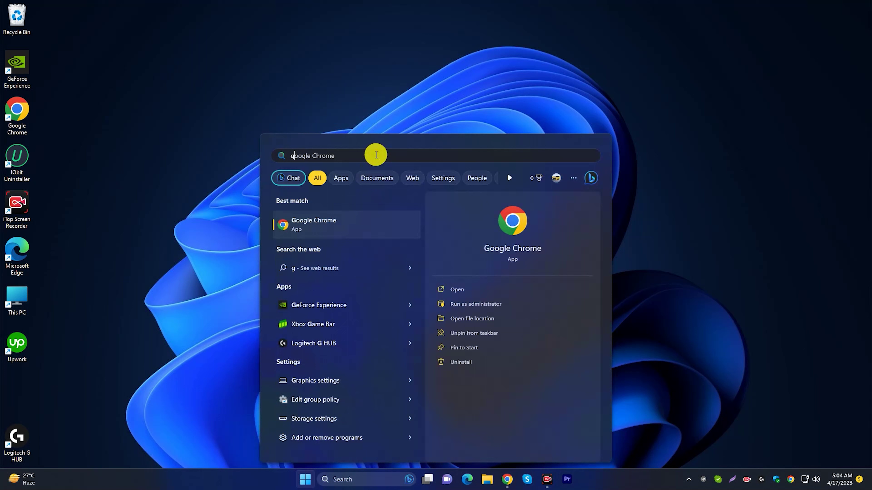
pyautogui.write('im')
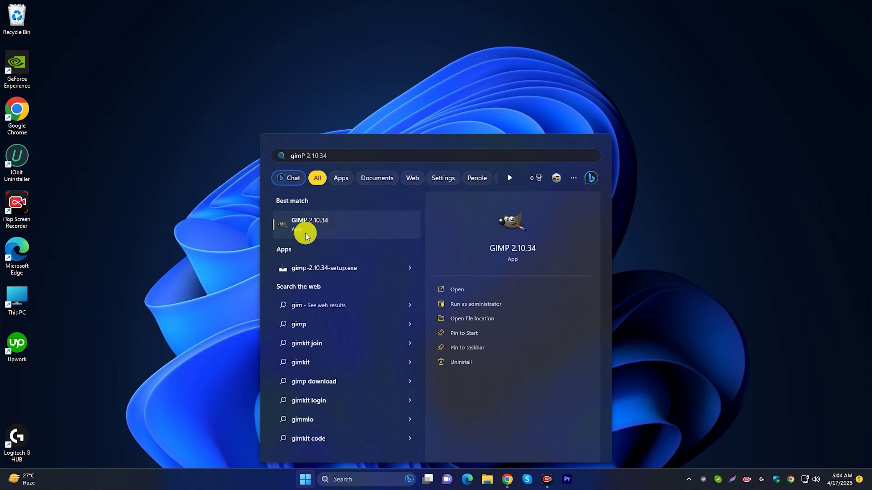
pyautogui.click(335, 229)
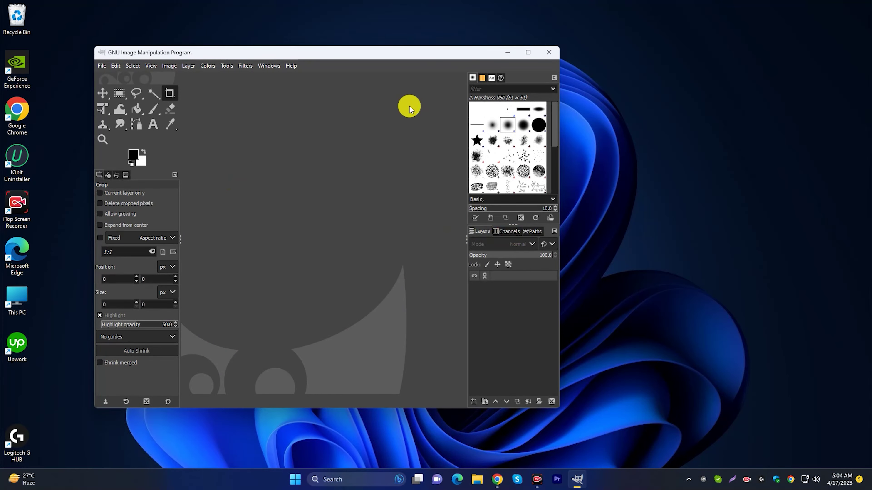
# - Maximize the GIMP window and create a new 1920×1080 image
pyautogui.click(528, 52)
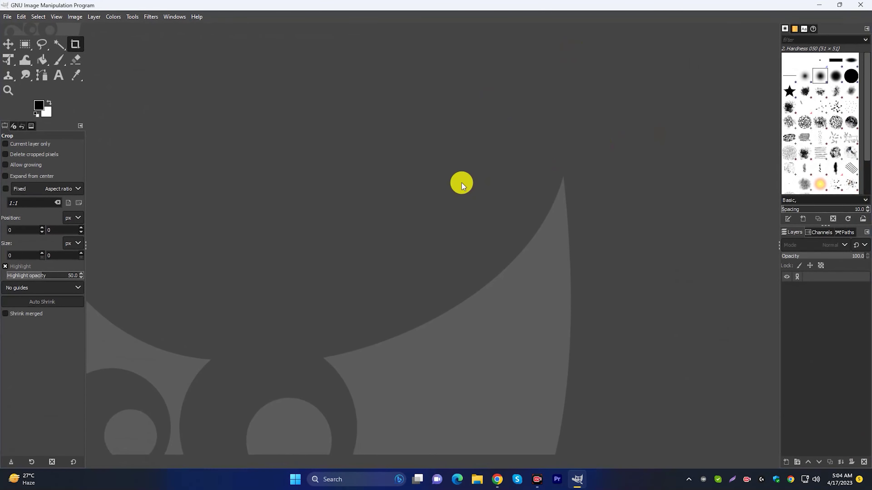
pyautogui.click(7, 17)
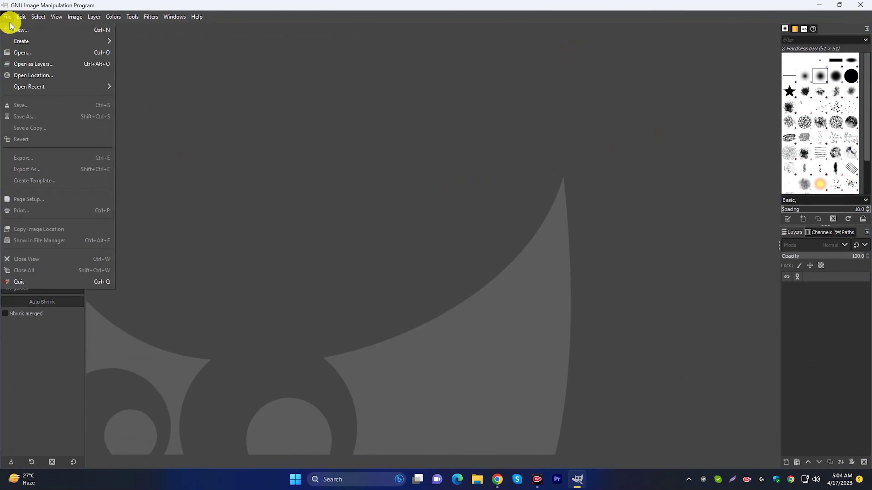
pyautogui.click(32, 31)
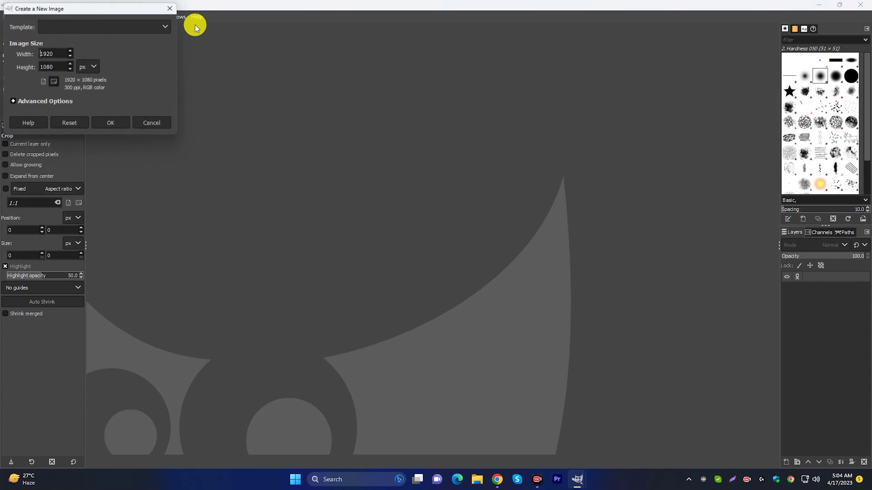
pyautogui.click(110, 122)
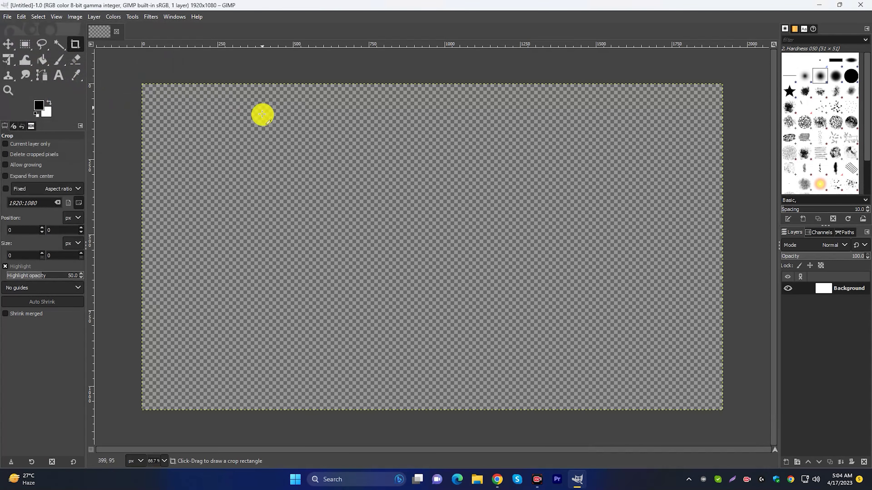
pyautogui.click(8, 17)
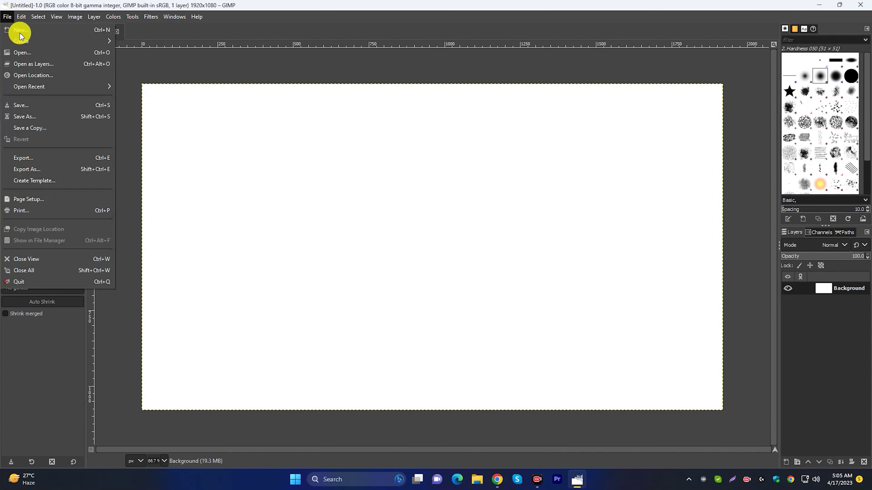
pyautogui.click(33, 54)
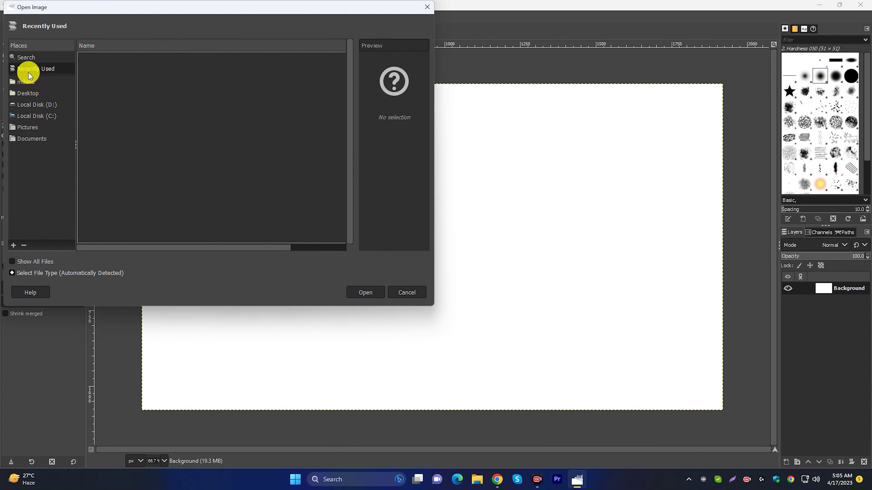
pyautogui.click(34, 104)
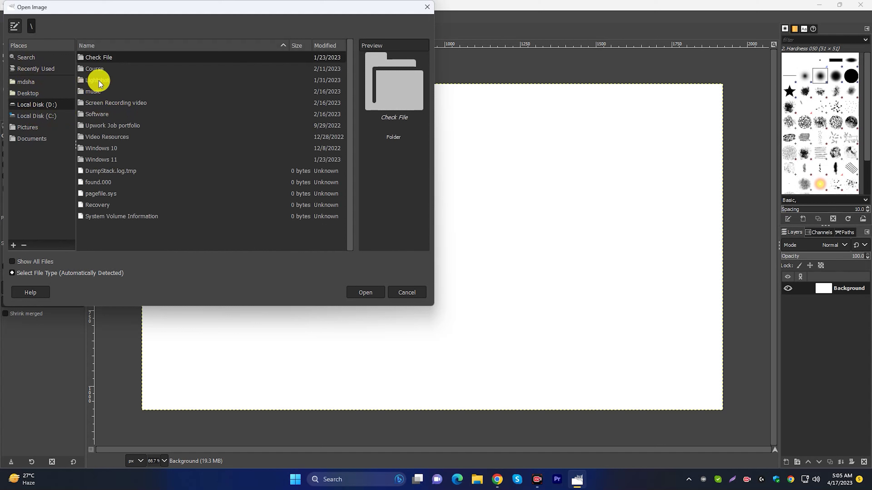
pyautogui.click(44, 116)
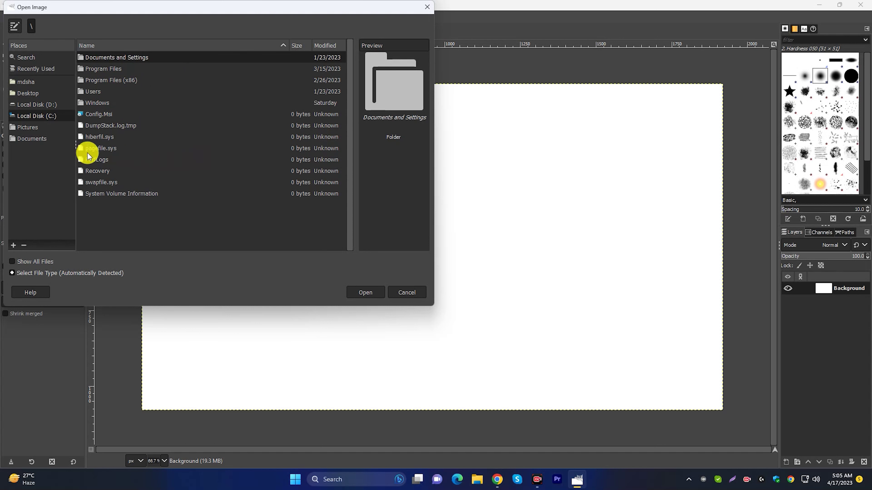
pyautogui.click(30, 139)
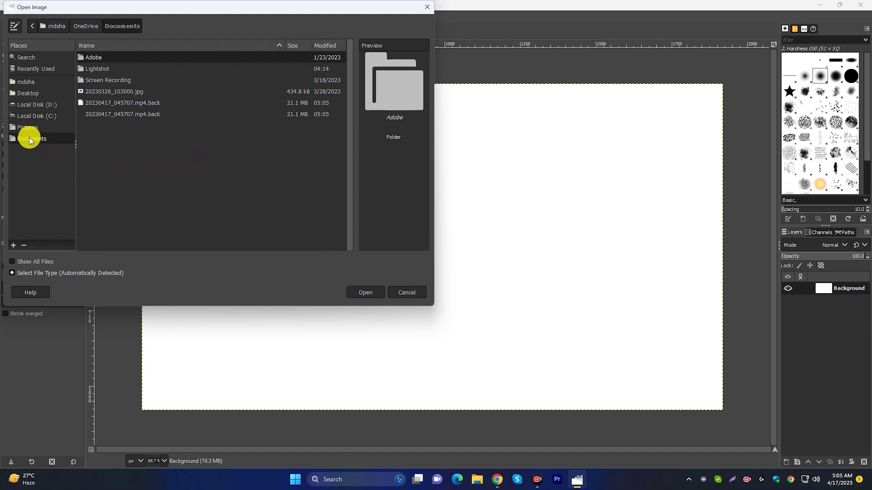
pyautogui.click(39, 130)
pyautogui.click(41, 139)
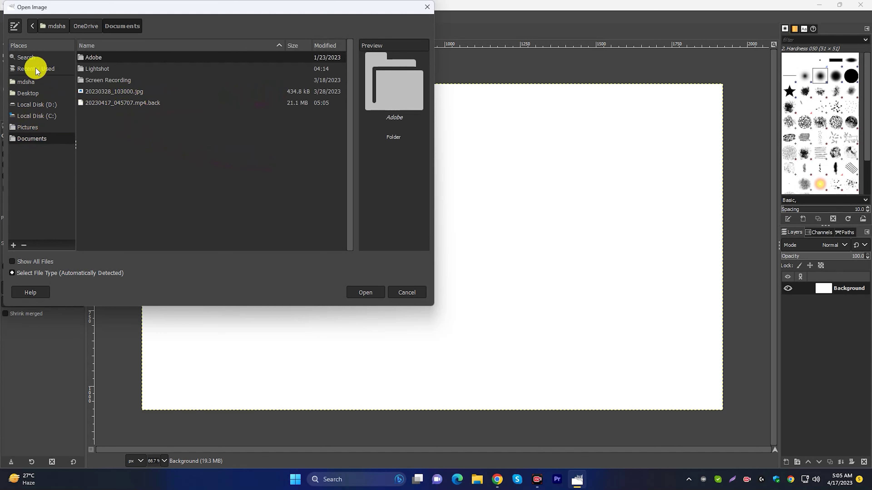
pyautogui.click(33, 57)
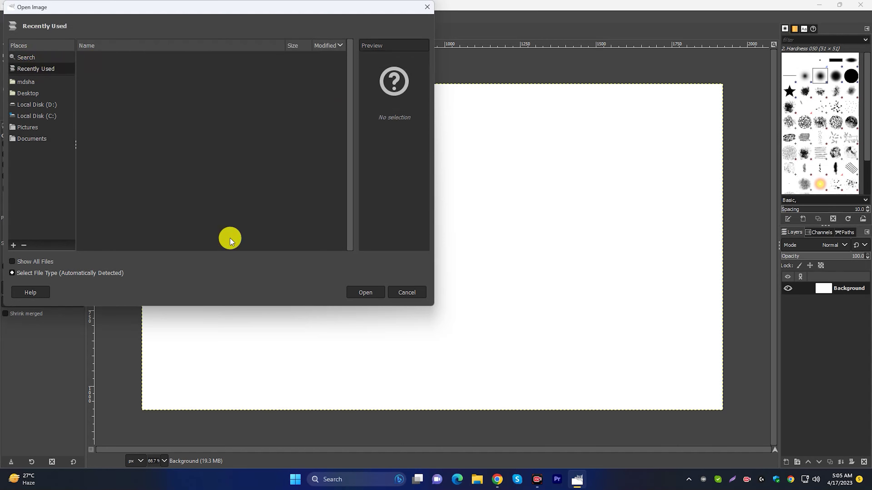
pyautogui.click(406, 293)
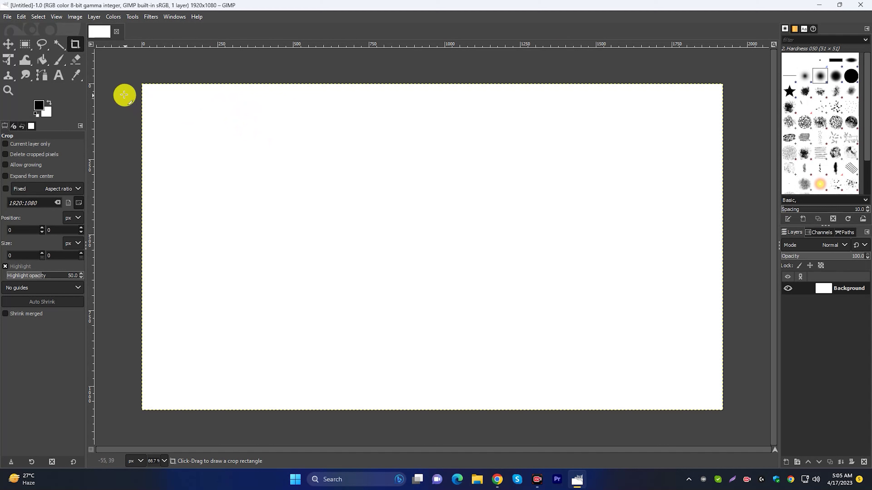
# - Paint a black oval and check mark with the Paintbrush, then close GIMP
pyautogui.click(59, 61)
pyautogui.moveTo(364, 171); pyautogui.dragTo(352, 170)
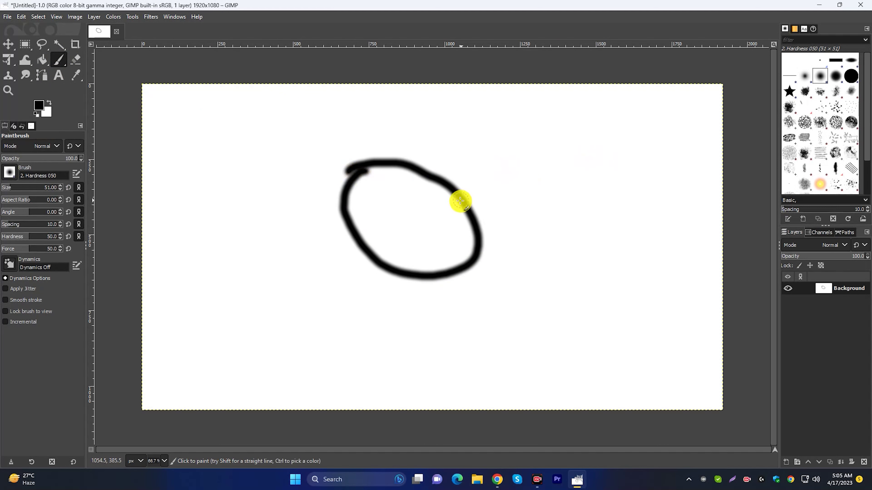
pyautogui.moveTo(384, 204); pyautogui.dragTo(450, 191)
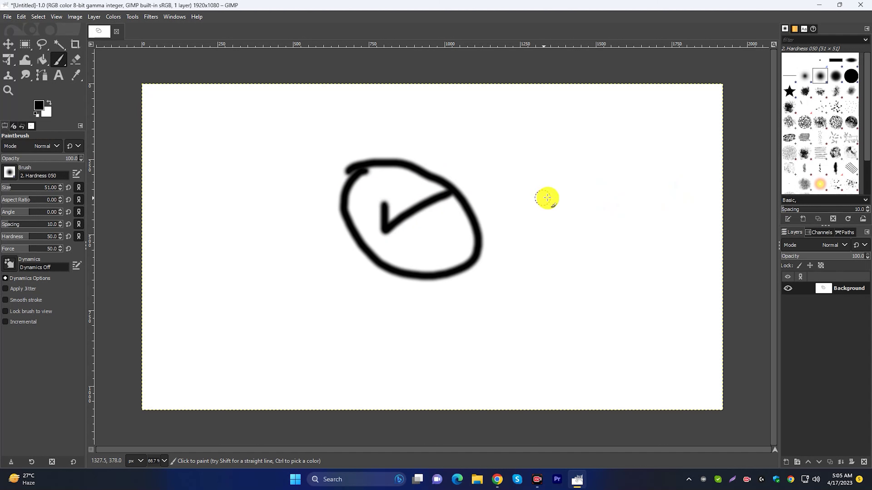
pyautogui.click(863, 4)
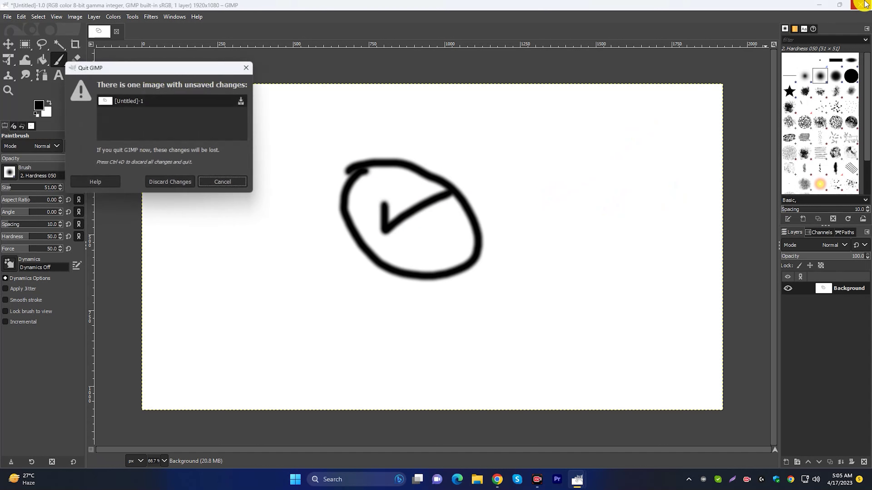
# - Discard the unsaved drawing to quit GIMP, then refresh the desktop
pyautogui.click(175, 185)
pyautogui.rightClick(347, 154)
pyautogui.click(383, 192)
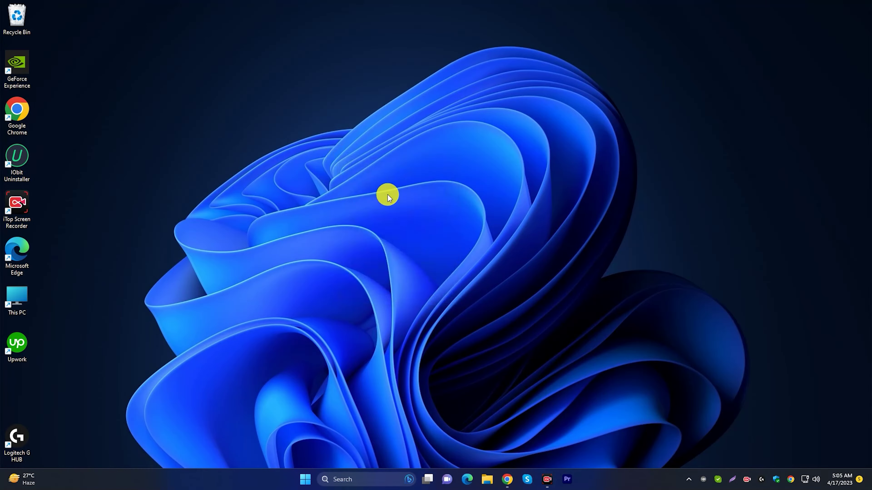